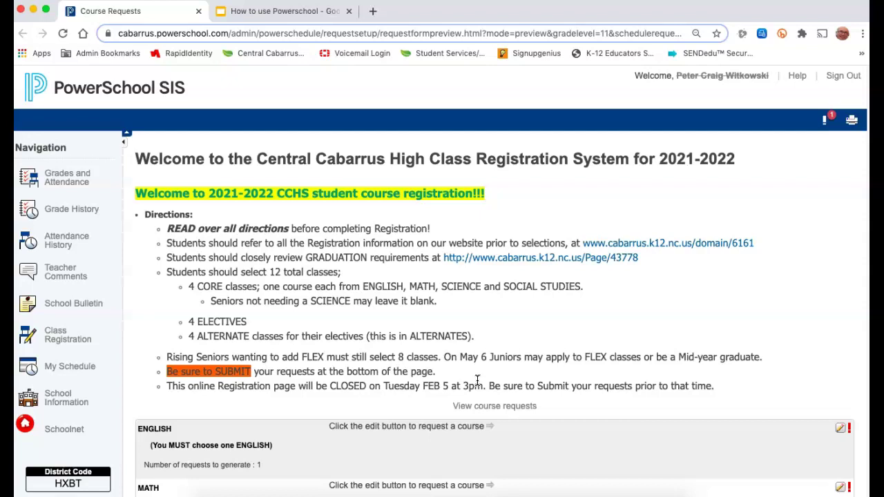
# Request English III as the English course, checking the other English options on both pages of the list
pyautogui.scroll(-5, 475, 337)
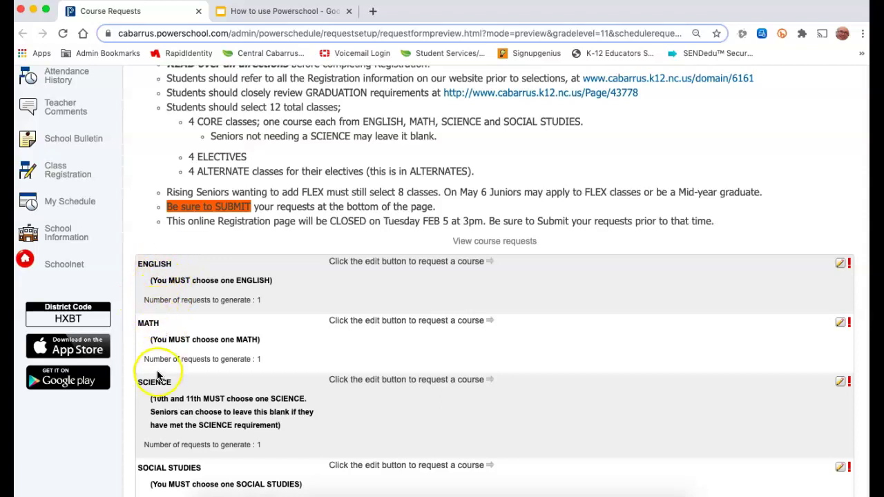
pyautogui.scroll(-2, 159, 376)
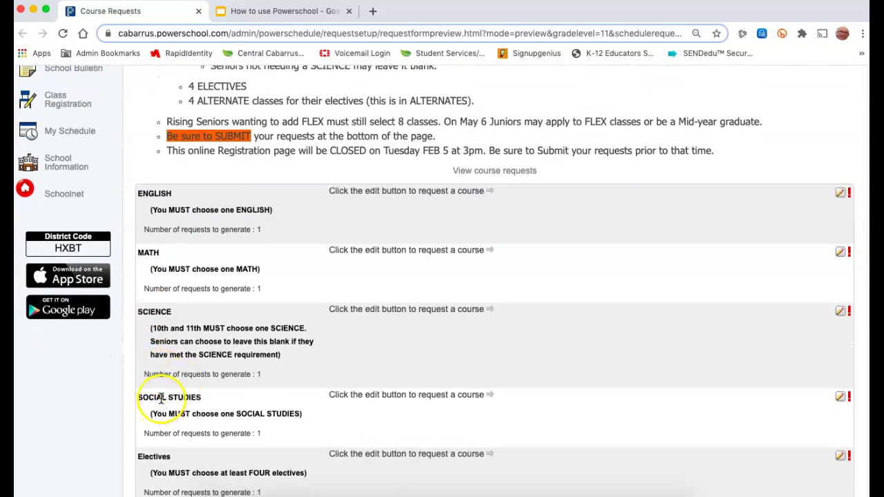
pyautogui.scroll(-2, 161, 397)
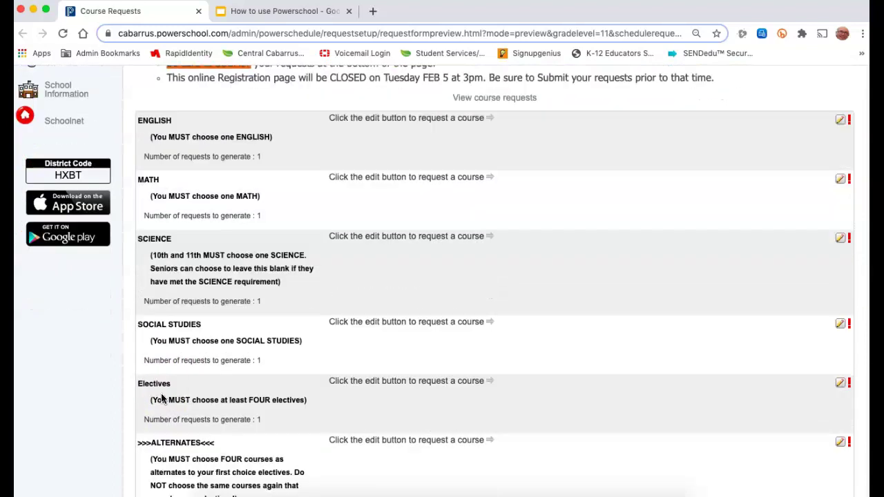
pyautogui.scroll(-1, 162, 392)
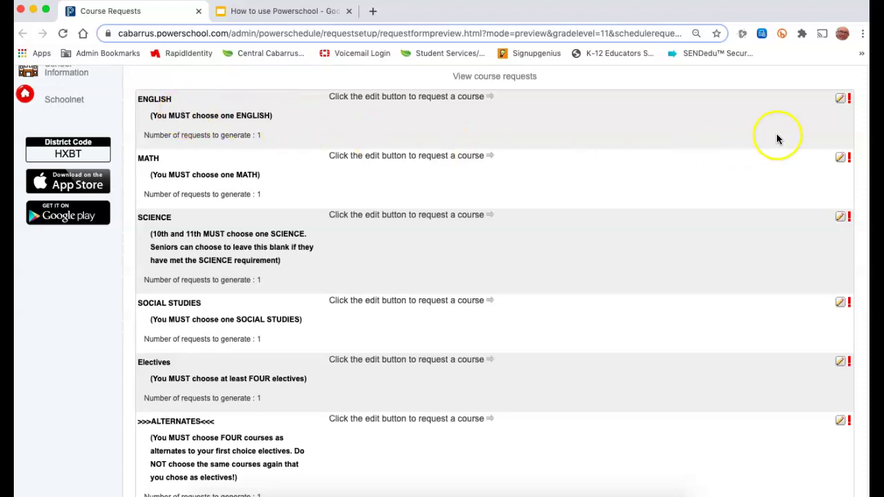
pyautogui.click(839, 98)
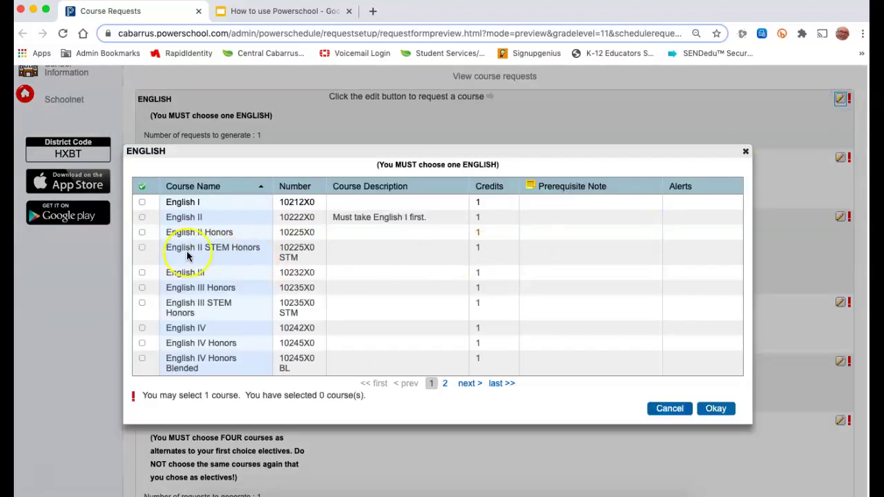
pyautogui.click(142, 273)
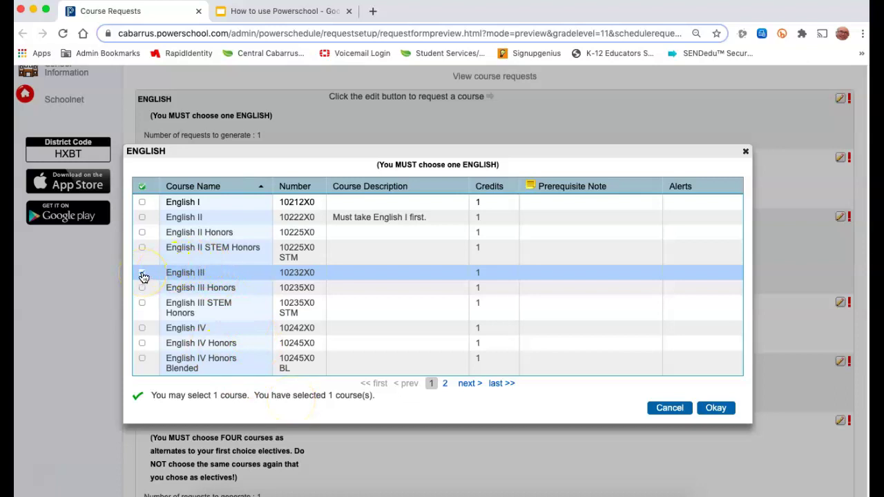
pyautogui.click(142, 328)
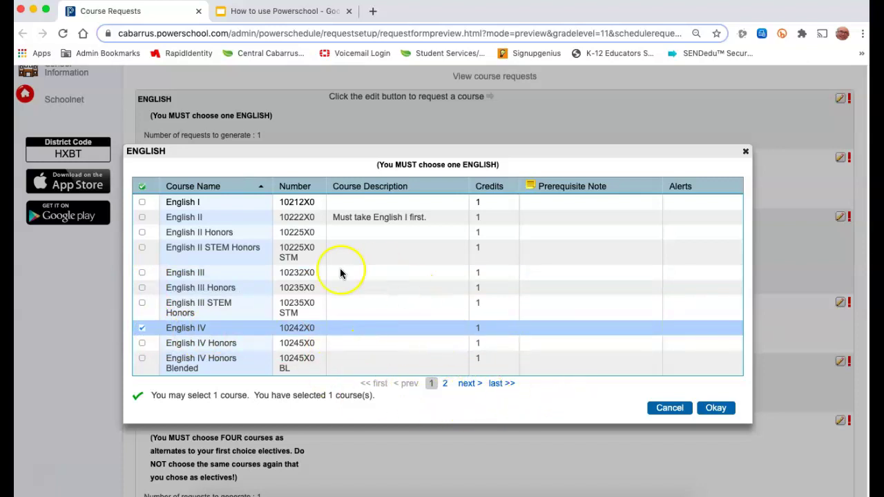
pyautogui.click(446, 383)
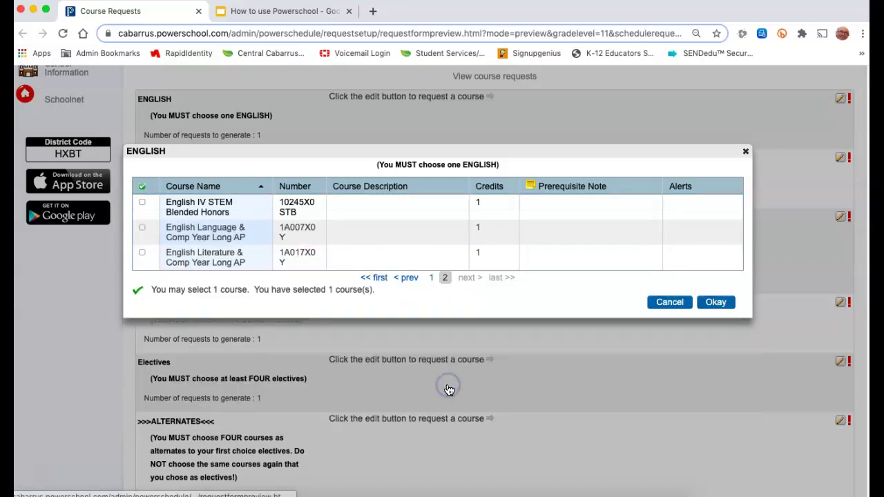
pyautogui.click(429, 278)
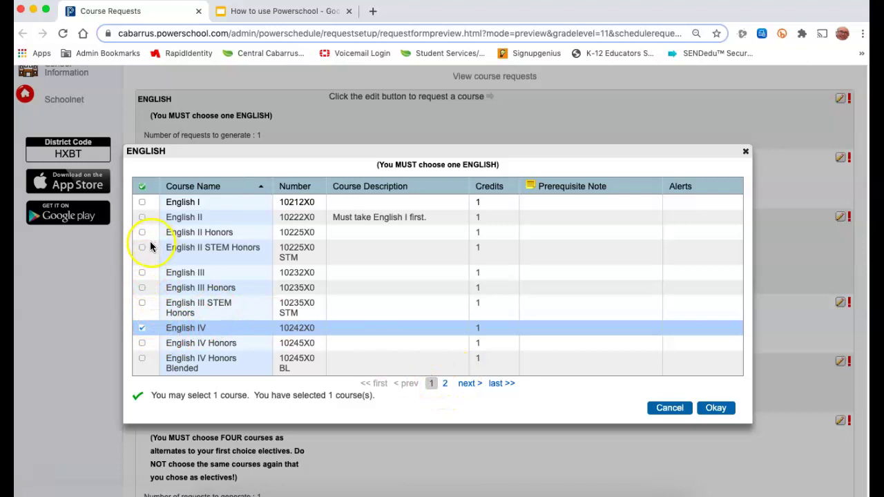
pyautogui.click(142, 273)
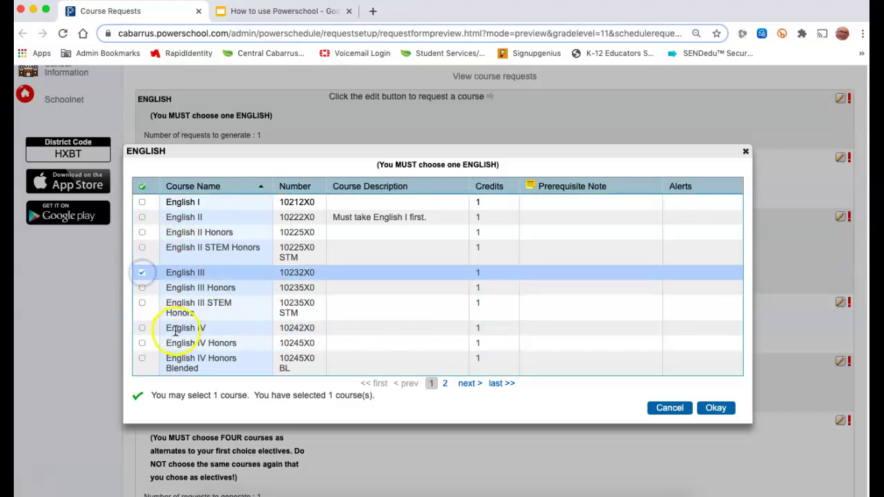
pyautogui.click(716, 408)
# Change the English course request to English III Honors
pyautogui.scroll(2, 505, 391)
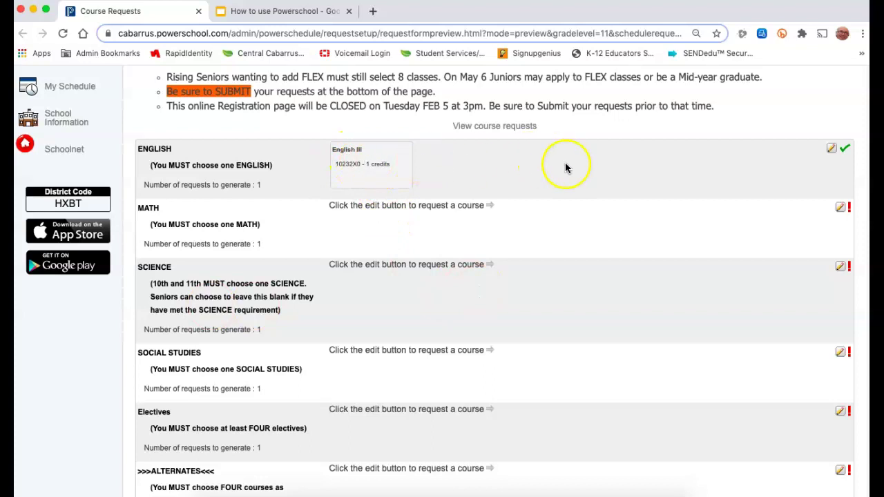
pyautogui.click(832, 151)
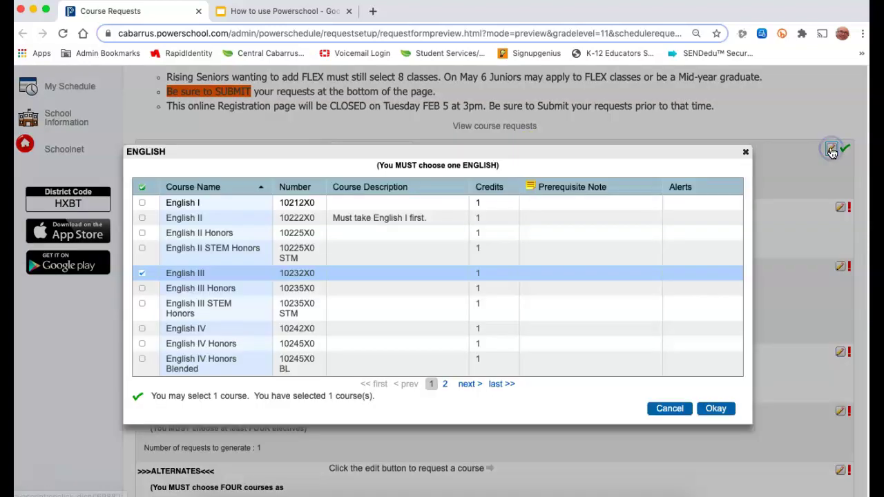
pyautogui.click(142, 288)
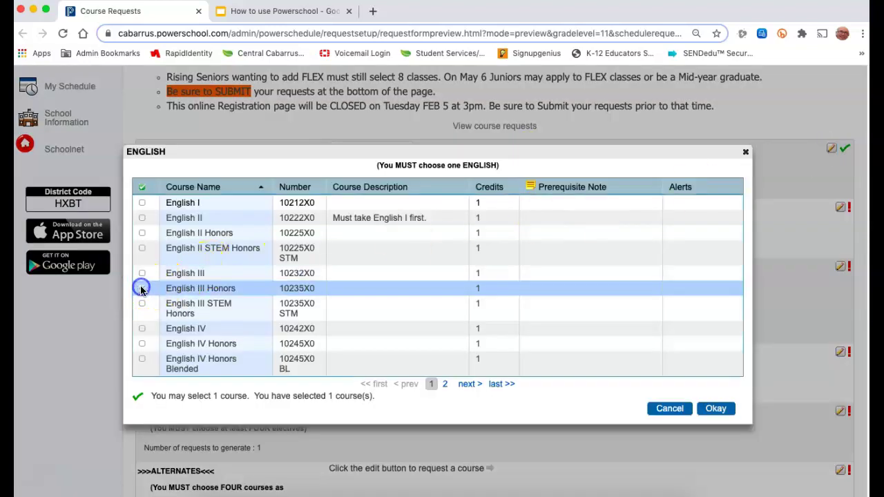
pyautogui.click(715, 408)
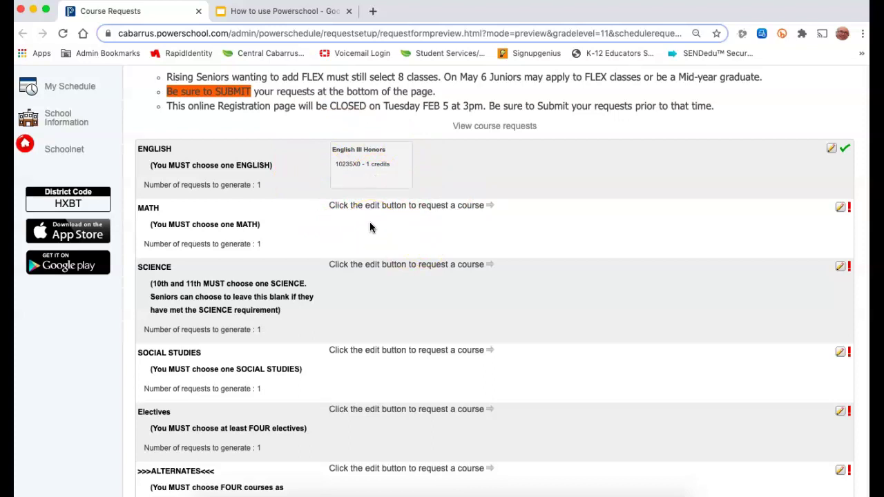
# Request Pre-Calculus Honors as the math course
pyautogui.click(840, 206)
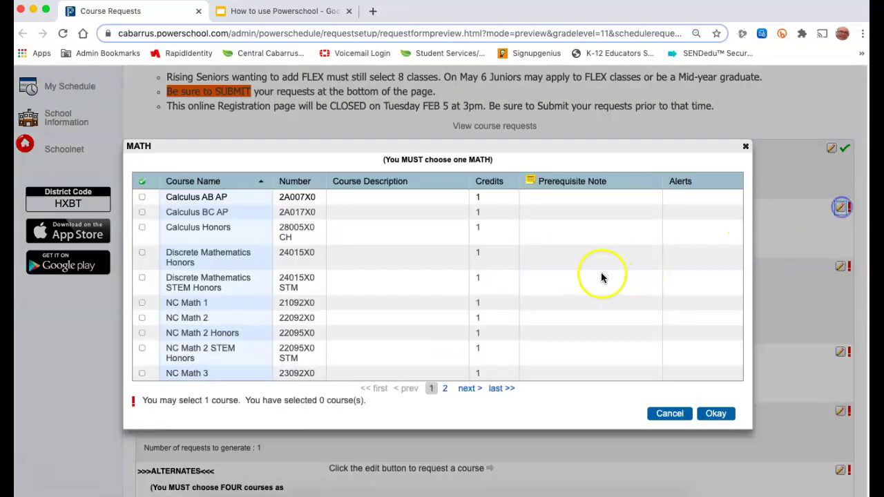
pyautogui.click(444, 388)
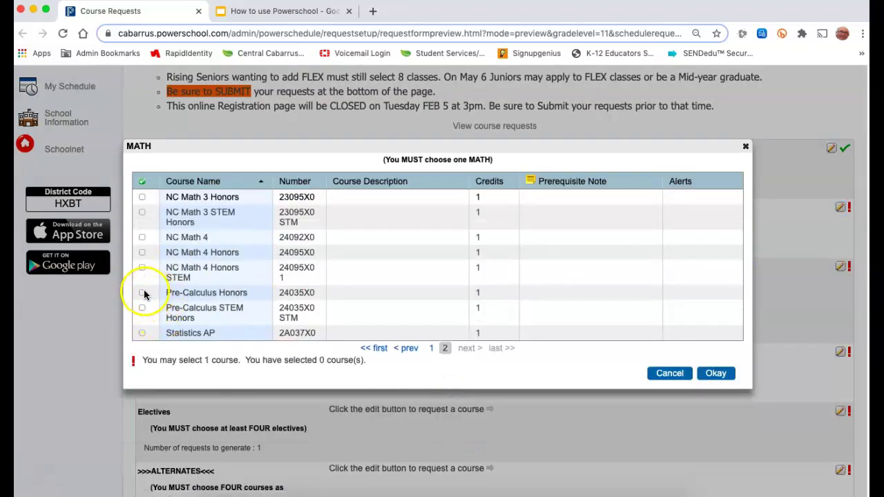
pyautogui.click(143, 293)
pyautogui.click(715, 373)
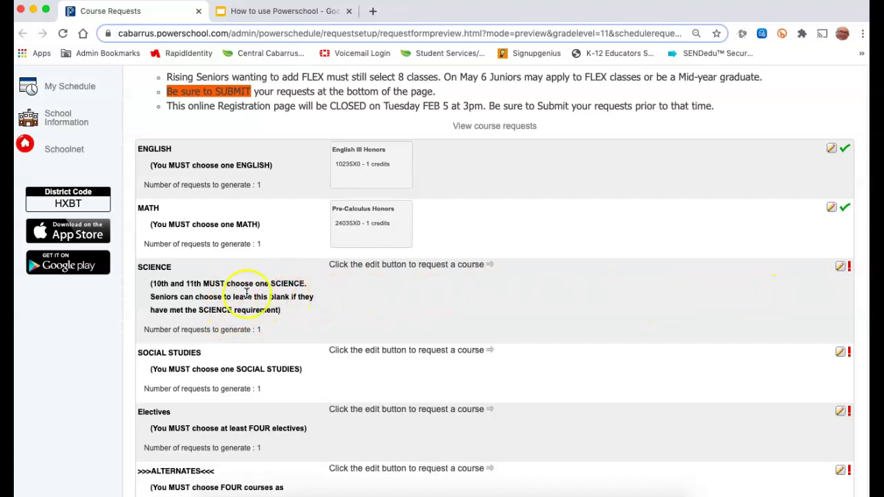
# Request Physical Science as the science course
pyautogui.click(840, 267)
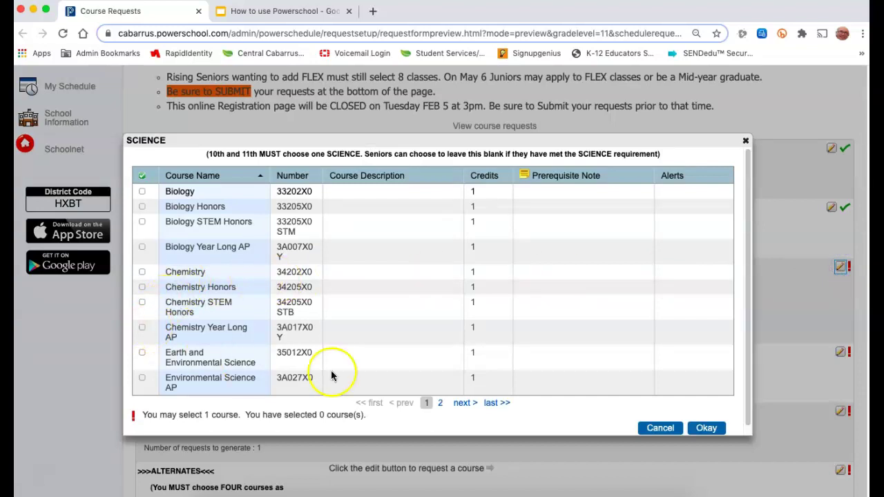
pyautogui.click(463, 403)
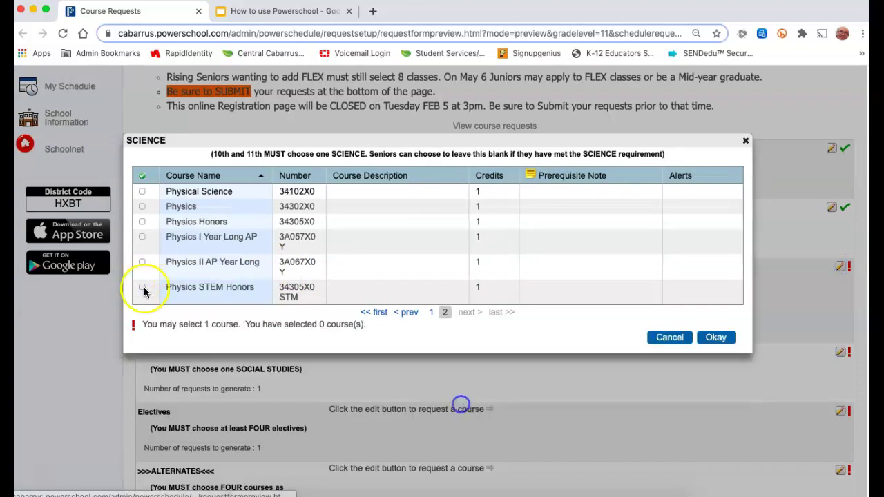
pyautogui.click(141, 191)
pyautogui.click(727, 338)
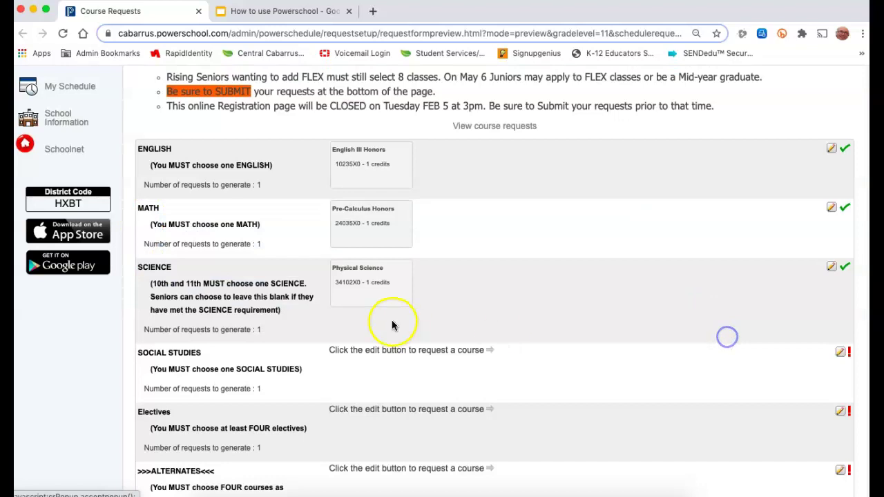
# Request American History I Honors as the social studies course
pyautogui.scroll(-1, 201, 375)
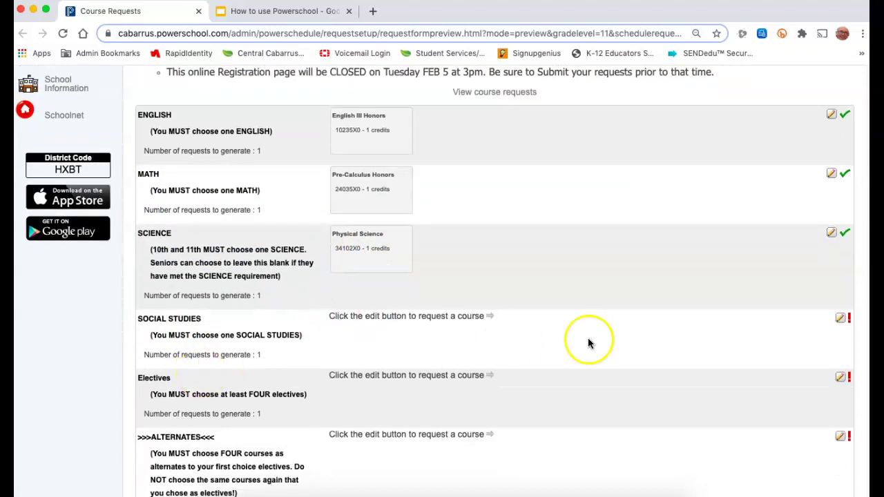
pyautogui.click(838, 319)
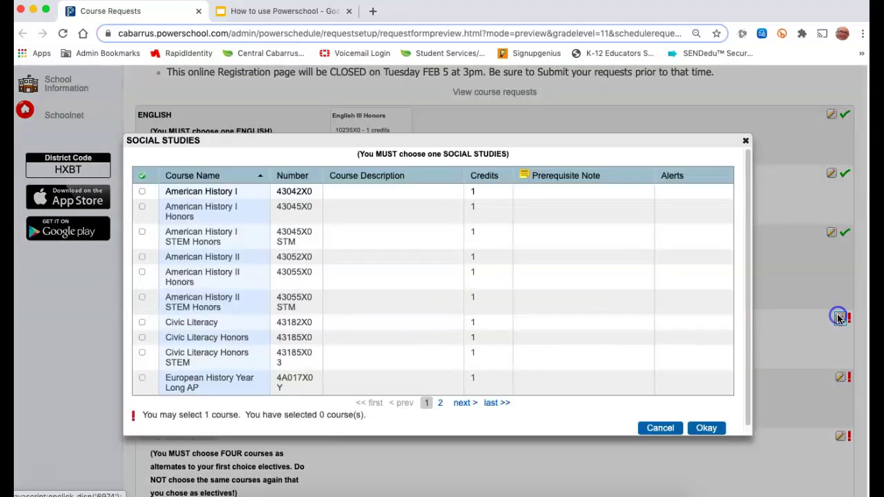
pyautogui.click(142, 207)
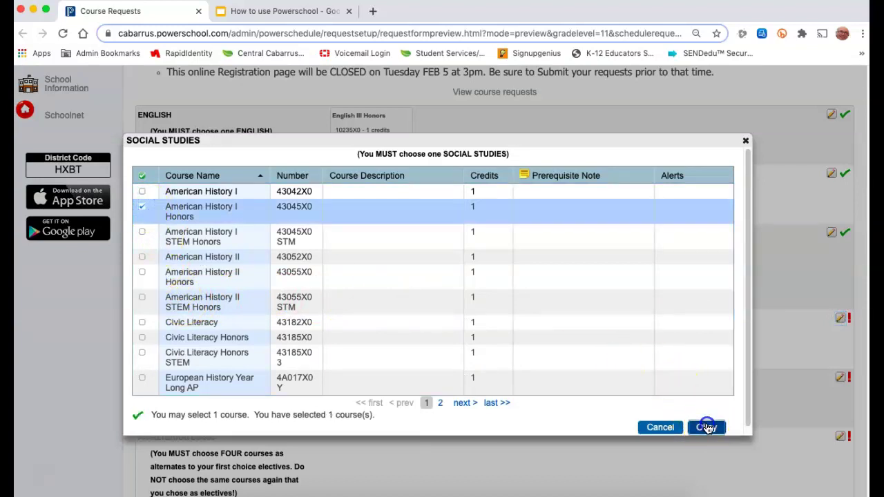
pyautogui.click(704, 427)
# Select Weight Training Men's Fall and Visual Arts Intermediate from page 13 of the electives list
pyautogui.scroll(-1, 405, 339)
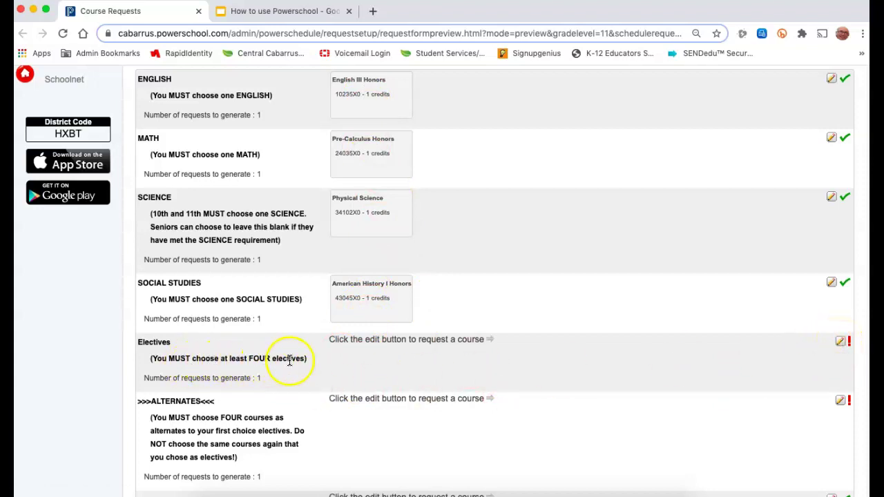
pyautogui.click(840, 343)
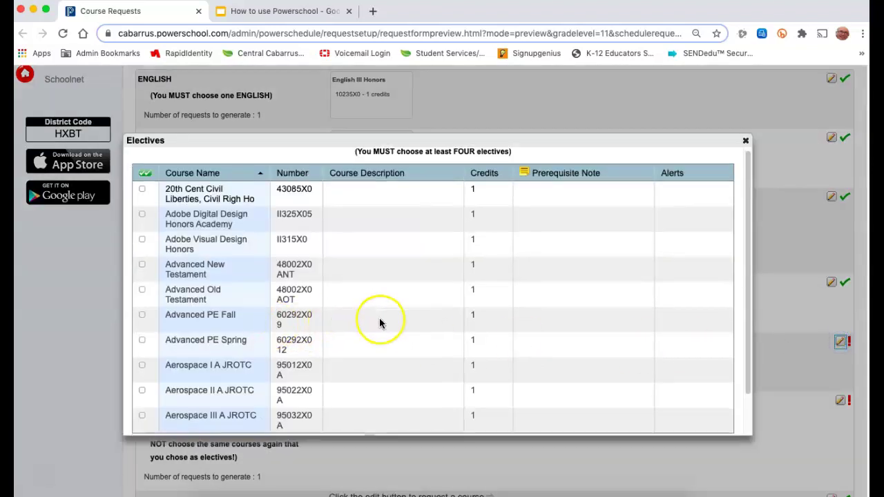
pyautogui.scroll(-1, 379, 322)
pyautogui.scroll(1, 380, 322)
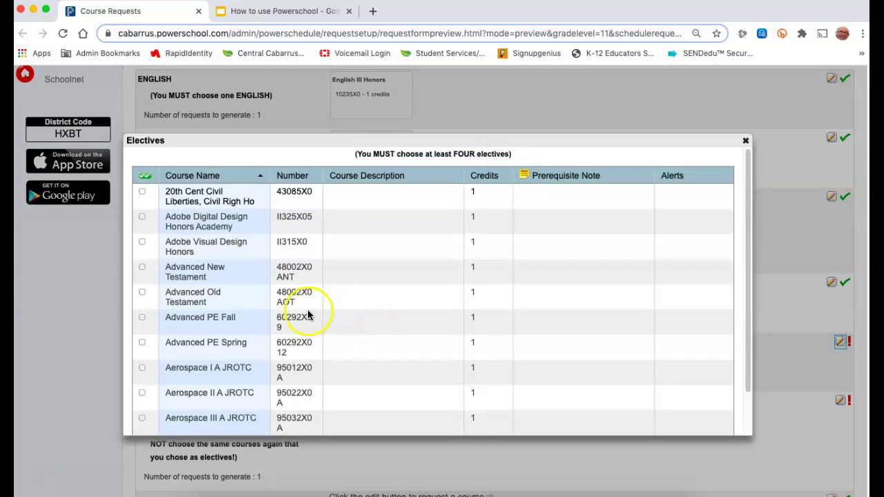
pyautogui.scroll(-1, 271, 314)
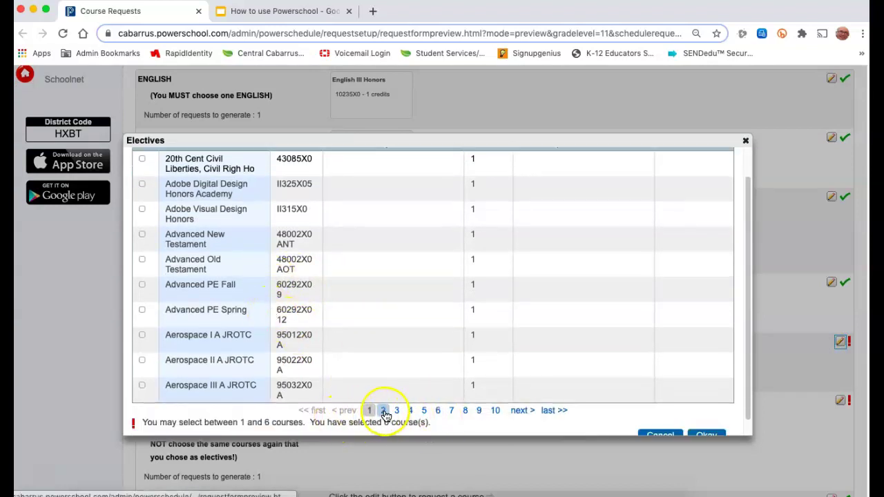
pyautogui.click(497, 411)
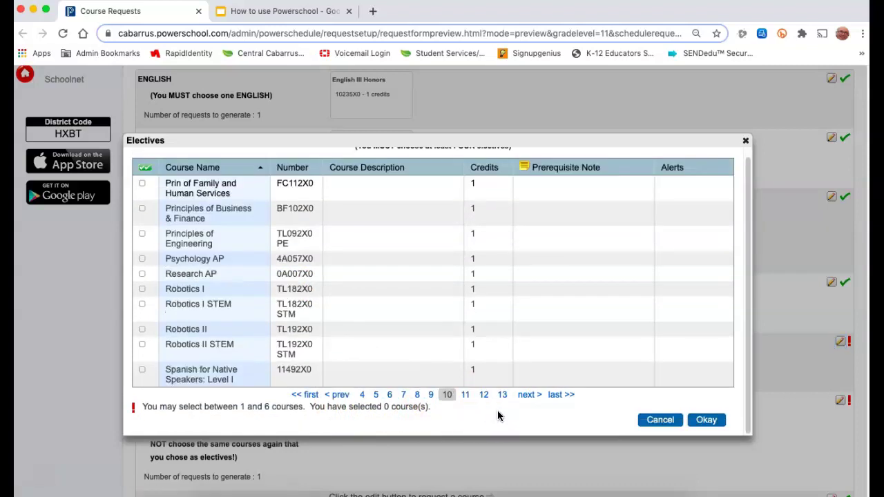
pyautogui.click(502, 395)
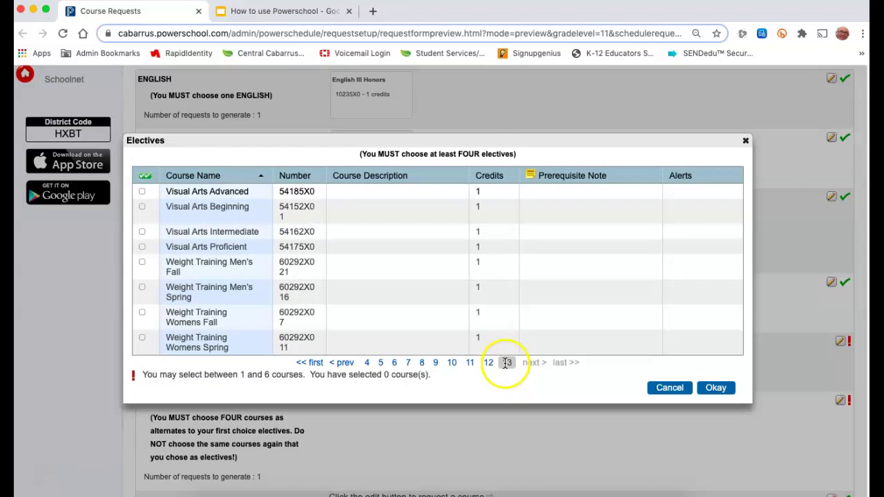
pyautogui.click(142, 262)
pyautogui.click(143, 232)
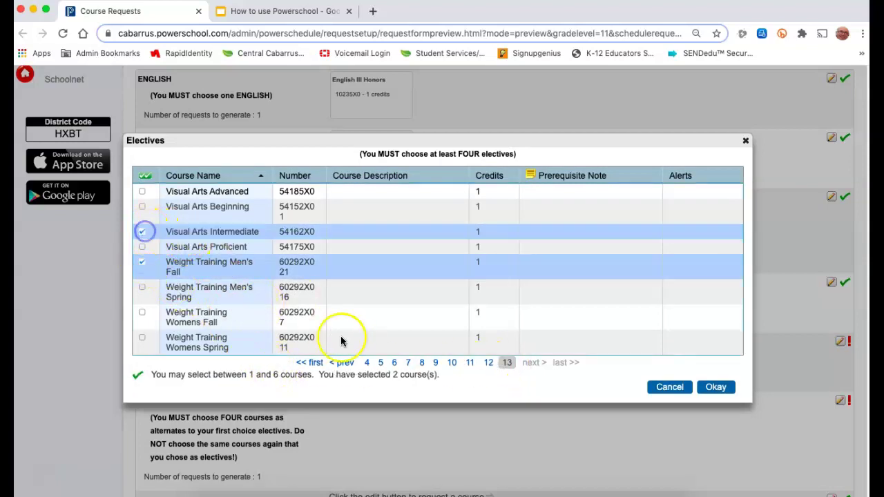
# Add Design Crafts, Drafting II - Engineering Honors and Design and Photography STEM from page 5 of the electives and confirm the selection
pyautogui.click(381, 361)
pyautogui.click(142, 301)
pyautogui.click(142, 368)
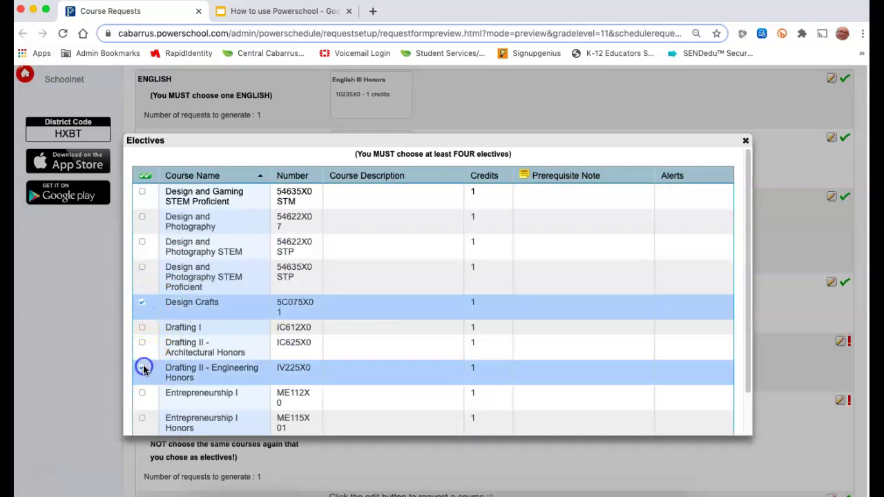
pyautogui.scroll(-3, 547, 391)
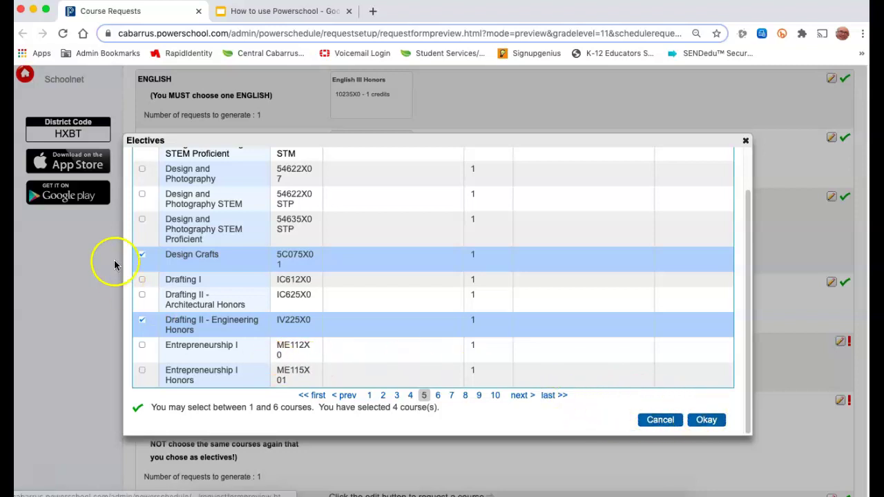
pyautogui.click(142, 194)
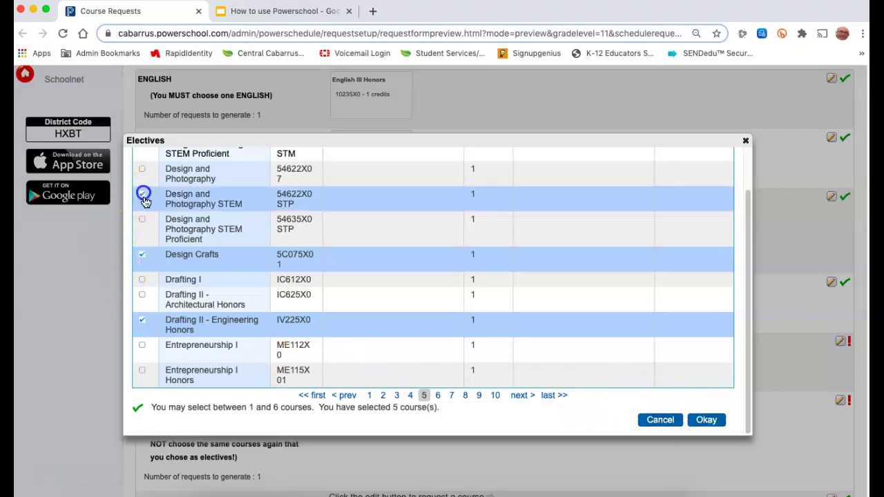
pyautogui.click(711, 421)
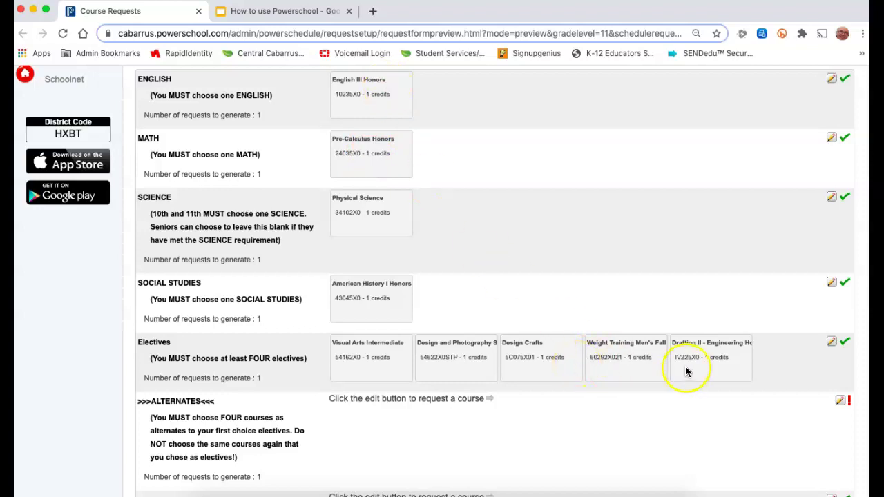
# Remove Design Crafts from the requested electives and confirm the selection
pyautogui.click(832, 341)
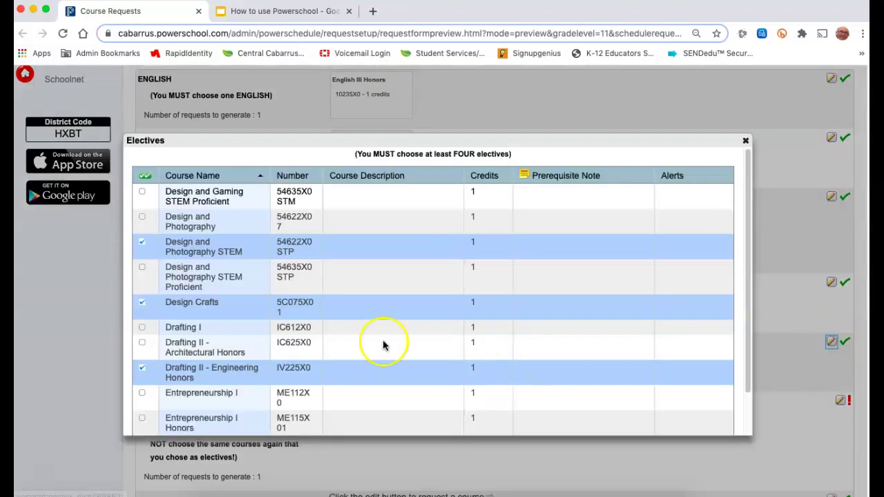
pyautogui.click(142, 302)
pyautogui.scroll(-5, 545, 359)
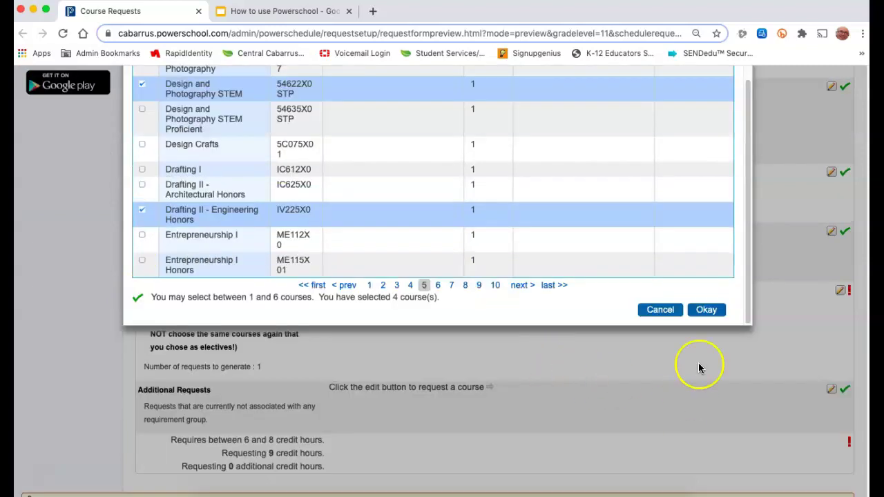
pyautogui.click(705, 309)
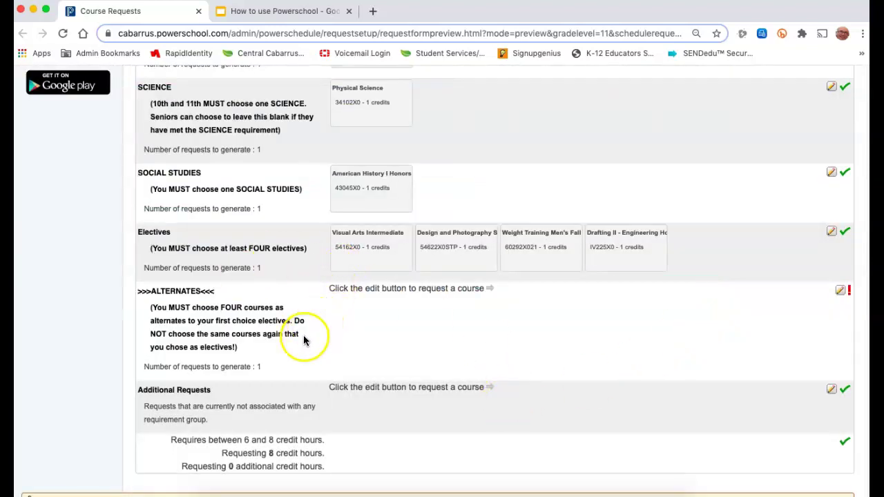
# Request Advanced PE Spring and Aerospace II A JROTC as alternate courses and confirm the selection
pyautogui.scroll(3, 312, 331)
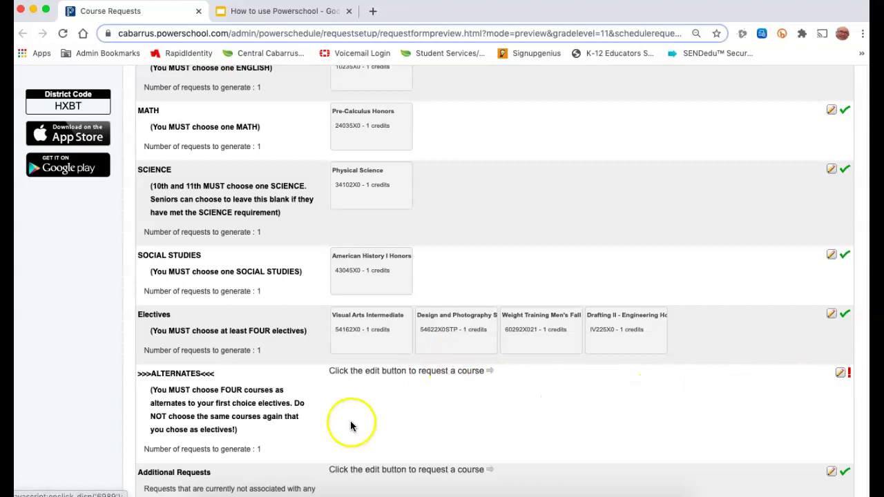
pyautogui.click(841, 376)
pyautogui.click(192, 329)
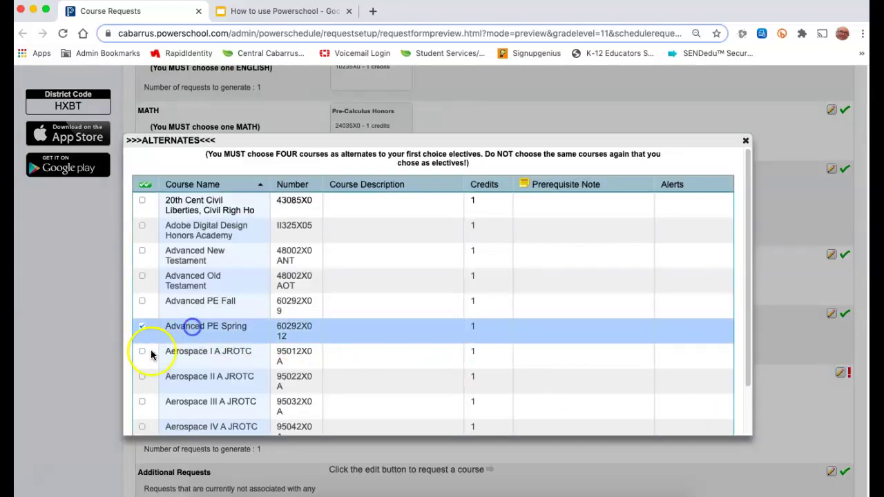
pyautogui.click(142, 377)
pyautogui.scroll(-2, 455, 366)
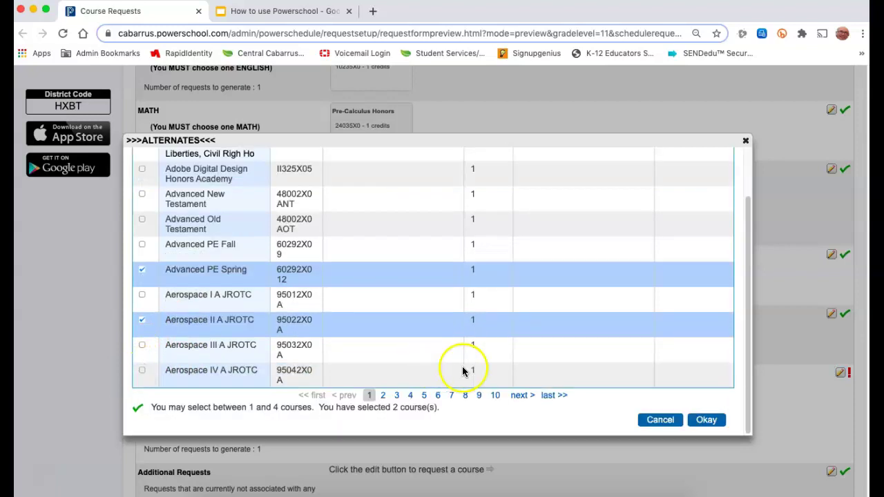
pyautogui.click(705, 420)
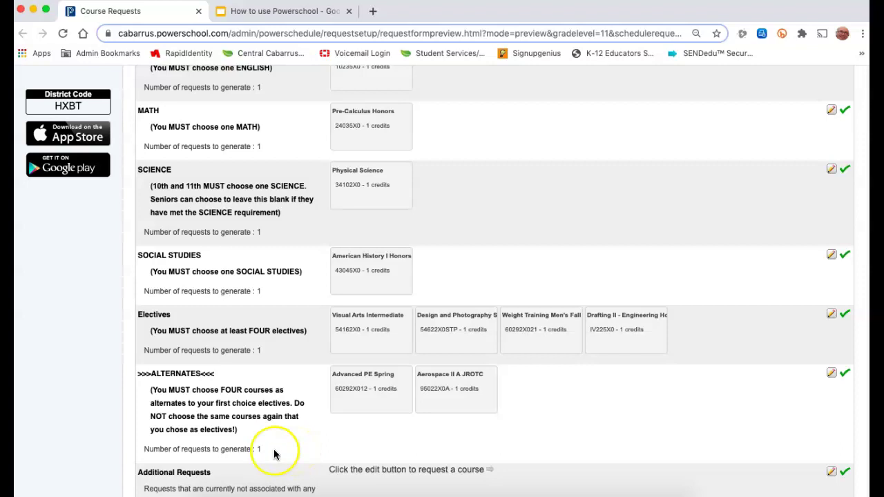
pyautogui.scroll(3, 280, 287)
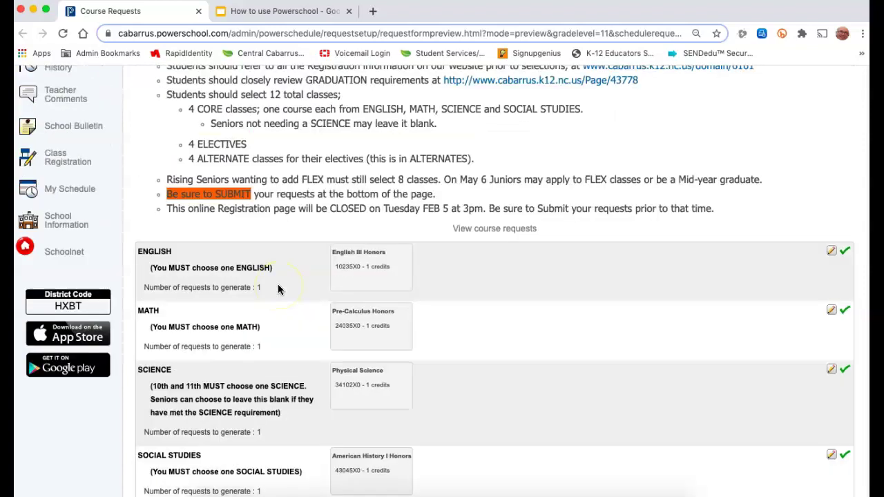
pyautogui.scroll(2, 278, 289)
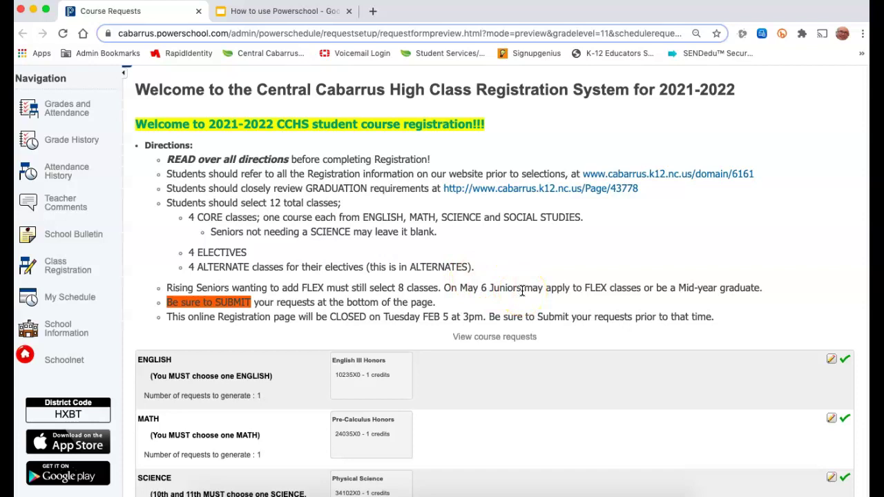
pyautogui.scroll(-2, 520, 289)
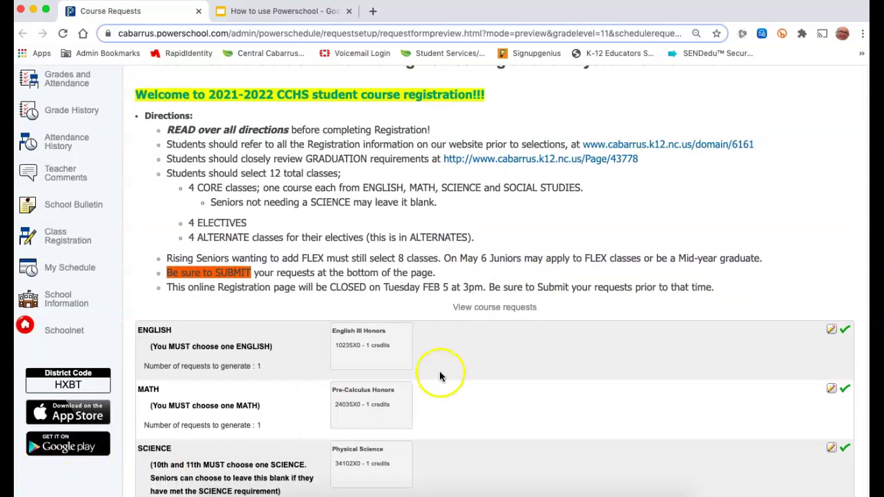
pyautogui.scroll(4, 439, 371)
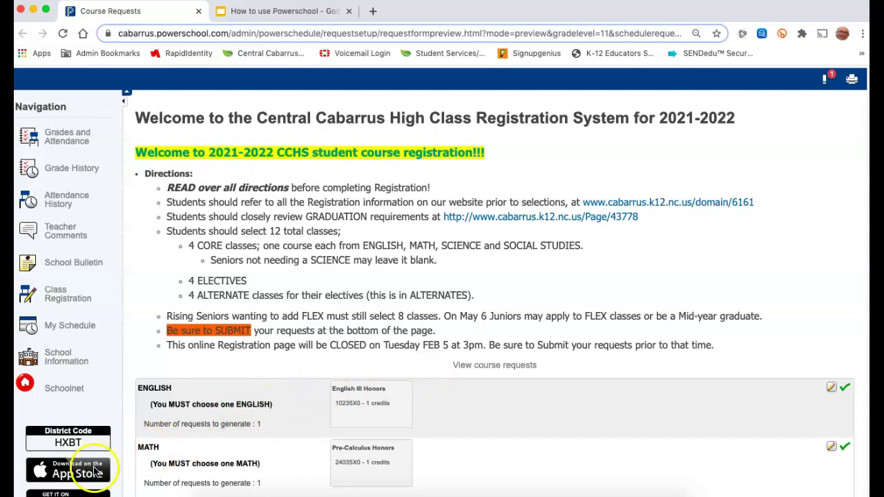
pyautogui.click(41, 474)
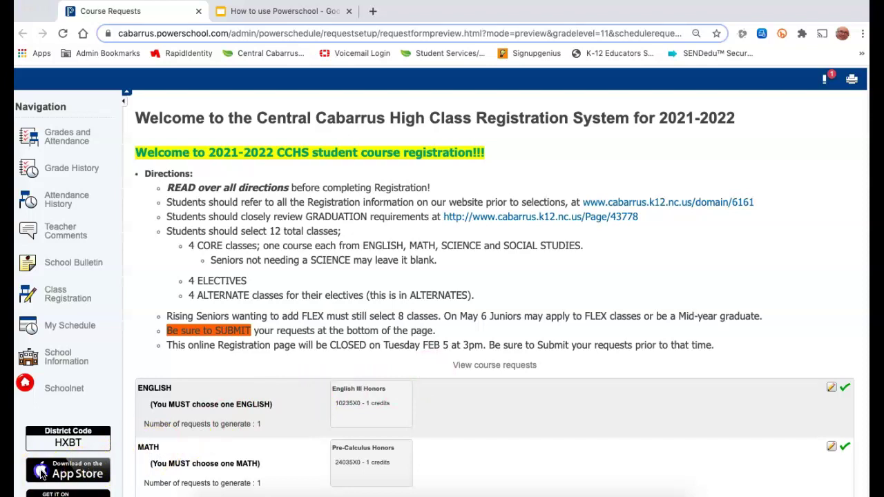